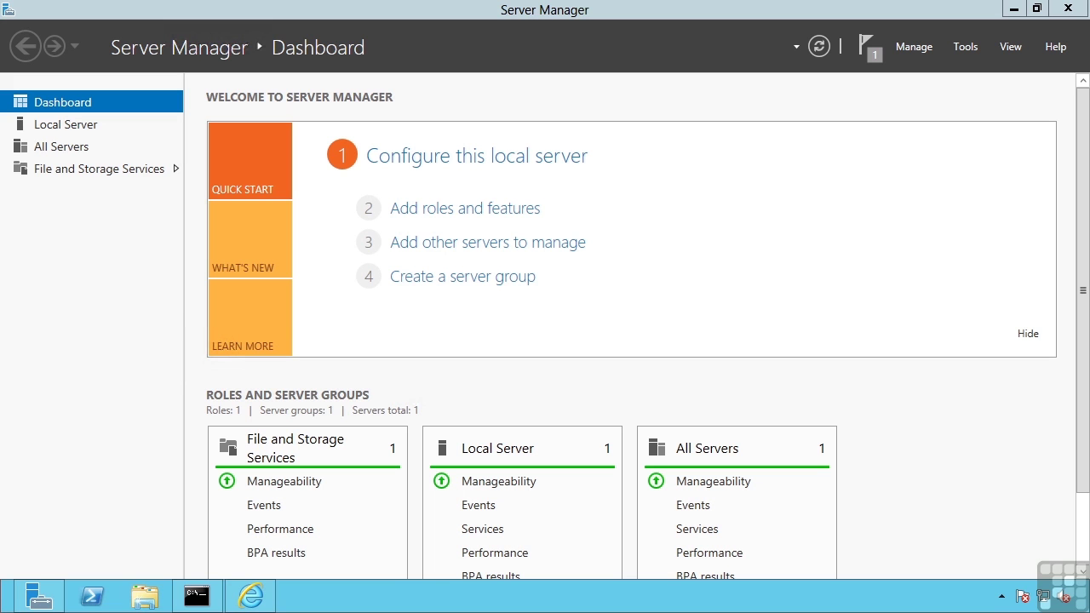
# Step: View the Coreinfo download page in Internet Explorer, then switch to the command prompt and run coreinfo -v to check virtualization support
pyautogui.click(252, 598)
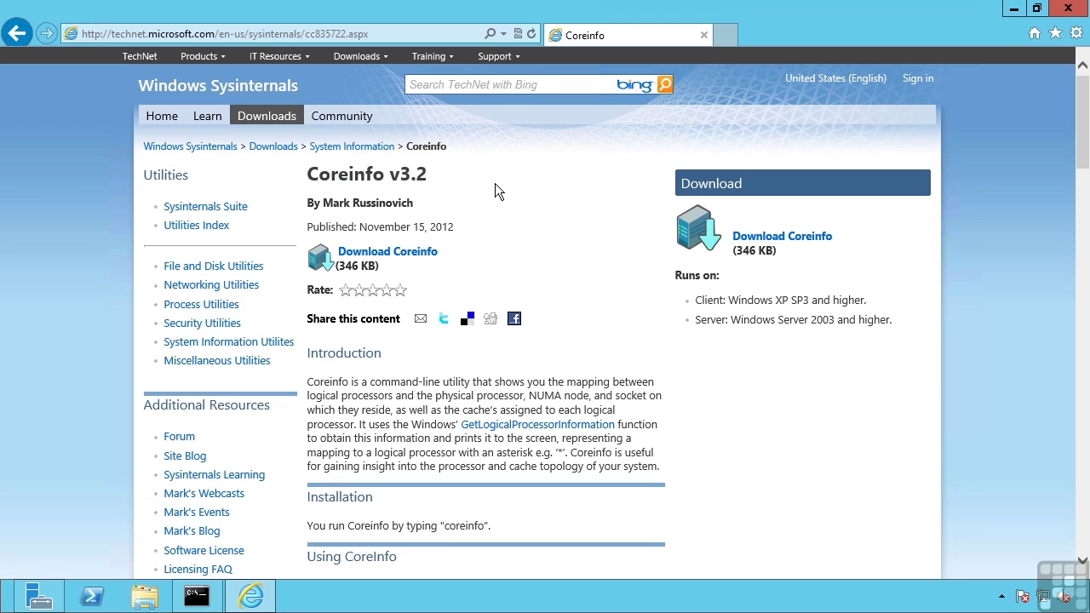
pyautogui.click(213, 596)
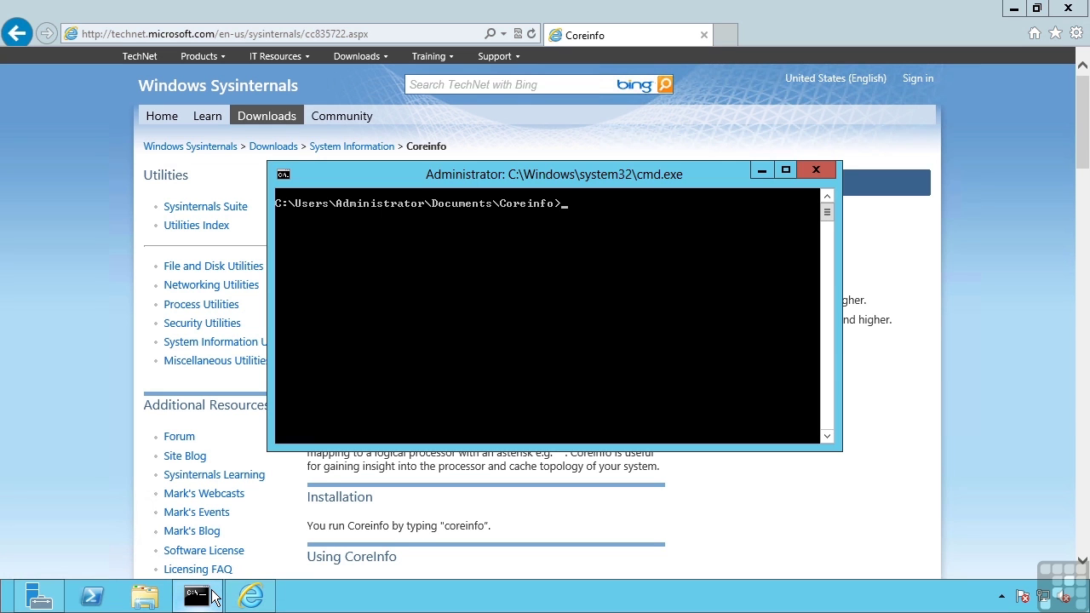
pyautogui.write('coreinfo -v')
pyautogui.press('Return')
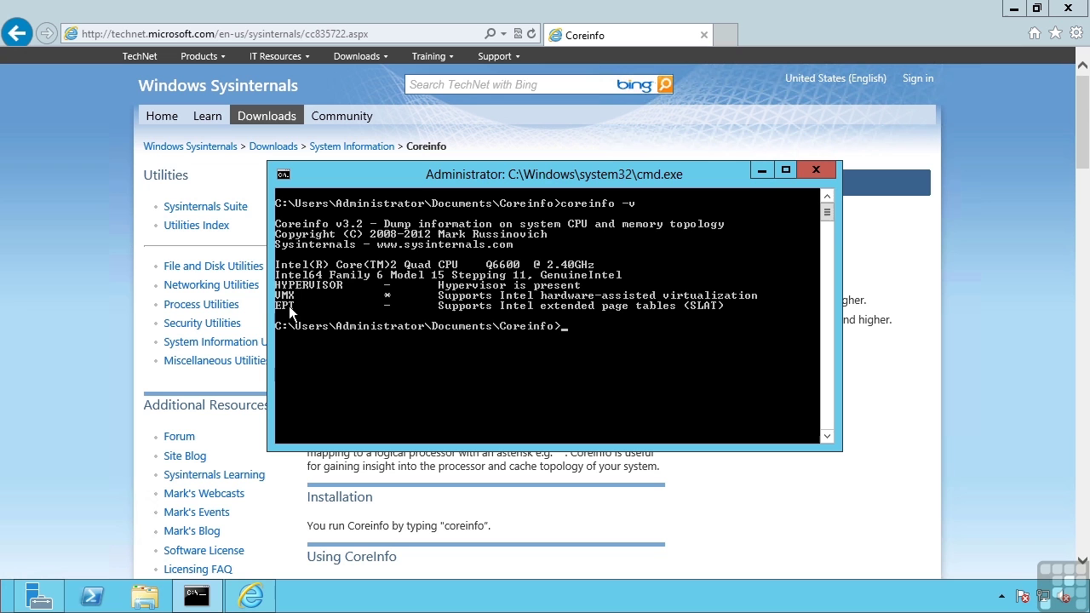
# Step: List the boot configuration with bcdedit /enum to check the hypervisor launch type, and minimize the command prompt
pyautogui.write('bcdedit /enum')
pyautogui.press('Return')
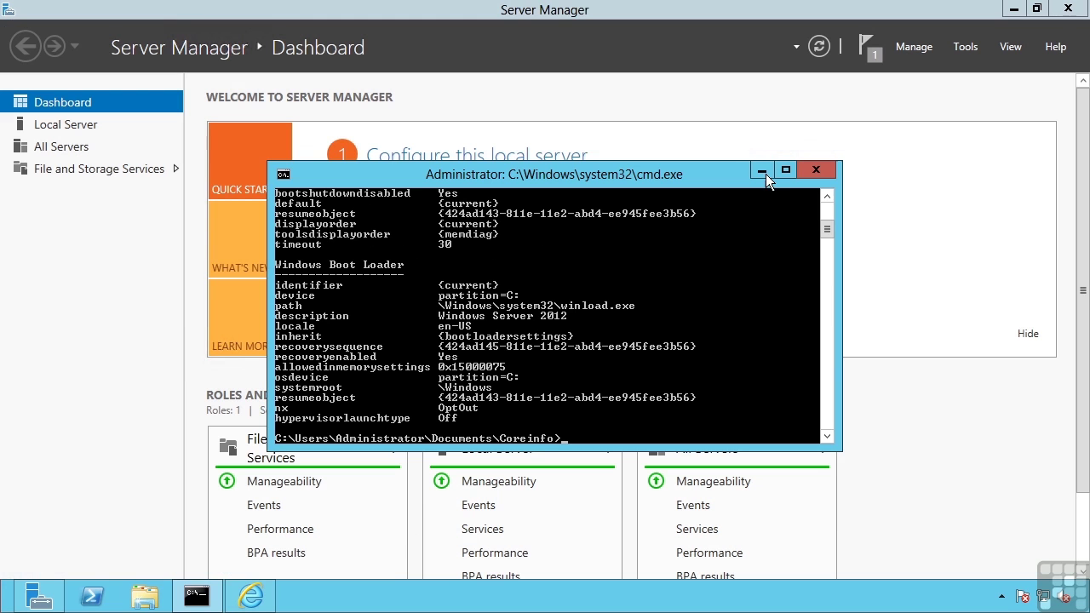
pyautogui.click(762, 171)
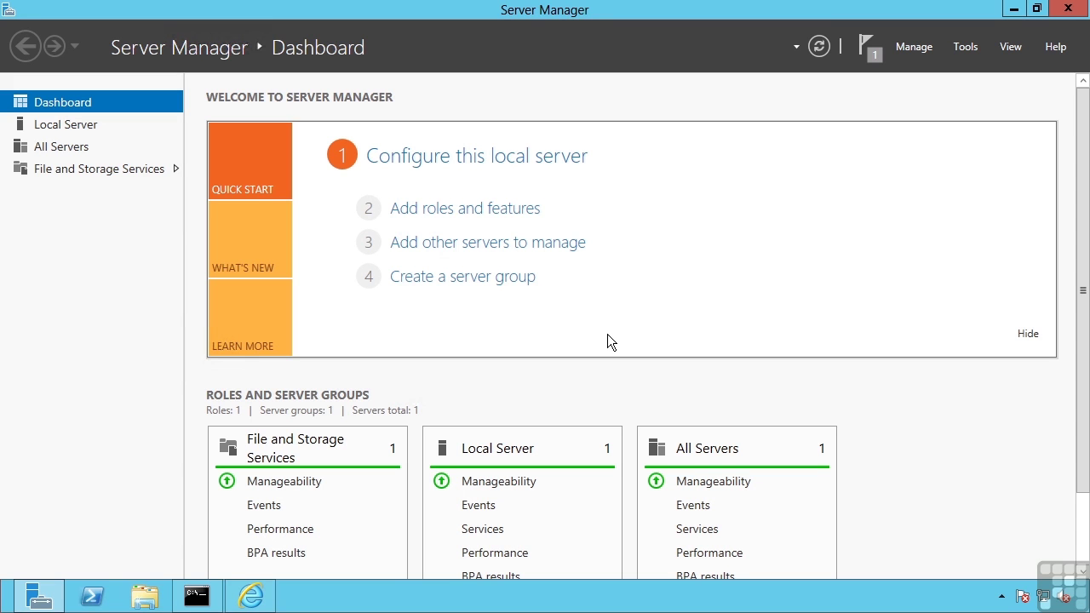
# Step: Start adding roles and features in Server Manager, using a role-based or feature-based installation on the HyperVTest server
pyautogui.click(912, 45)
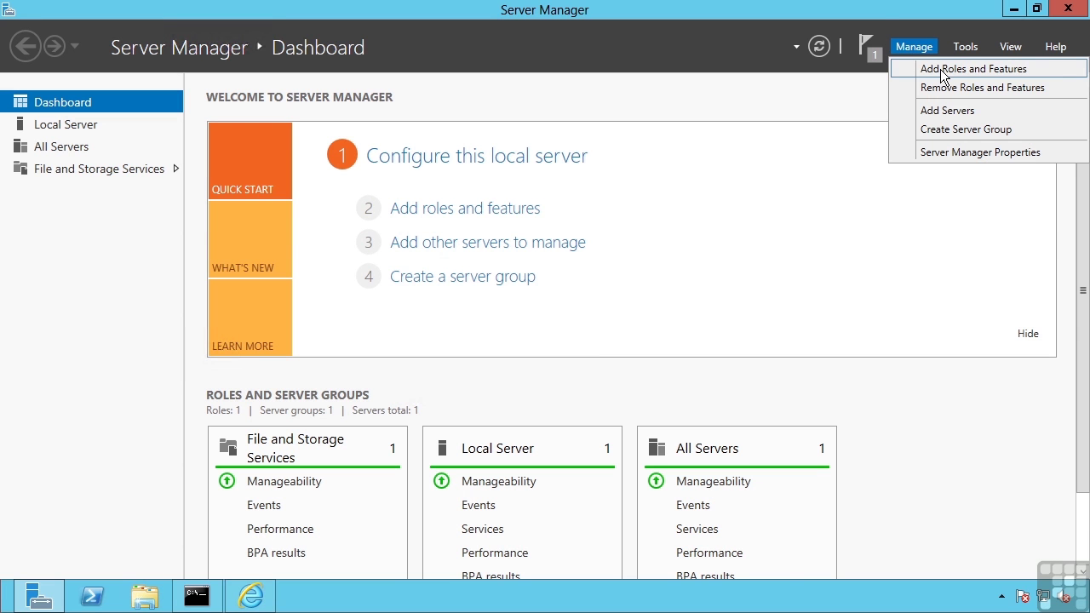
pyautogui.click(940, 69)
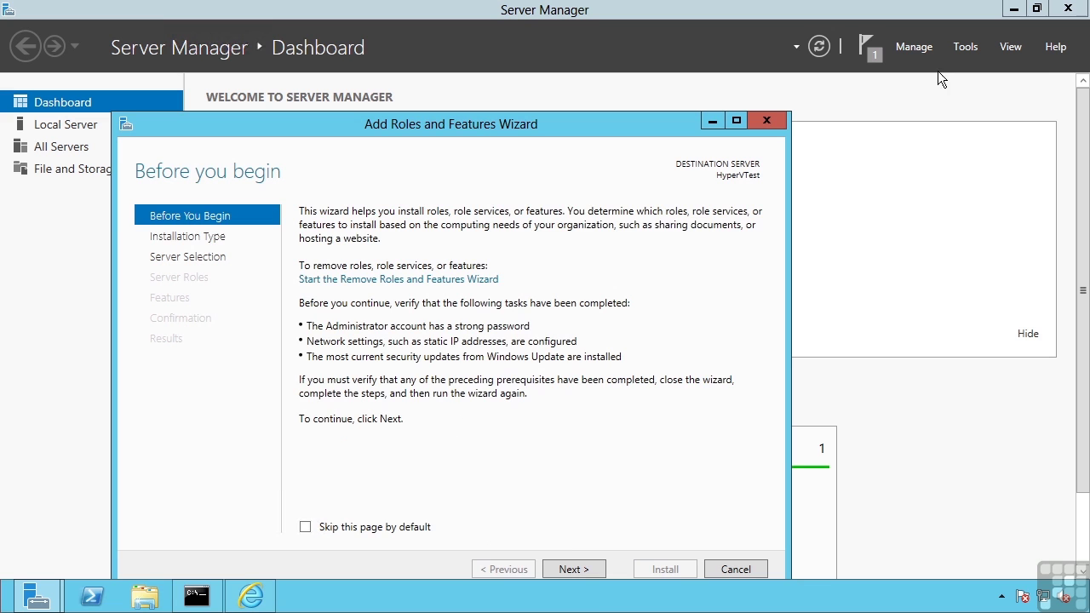
pyautogui.click(573, 569)
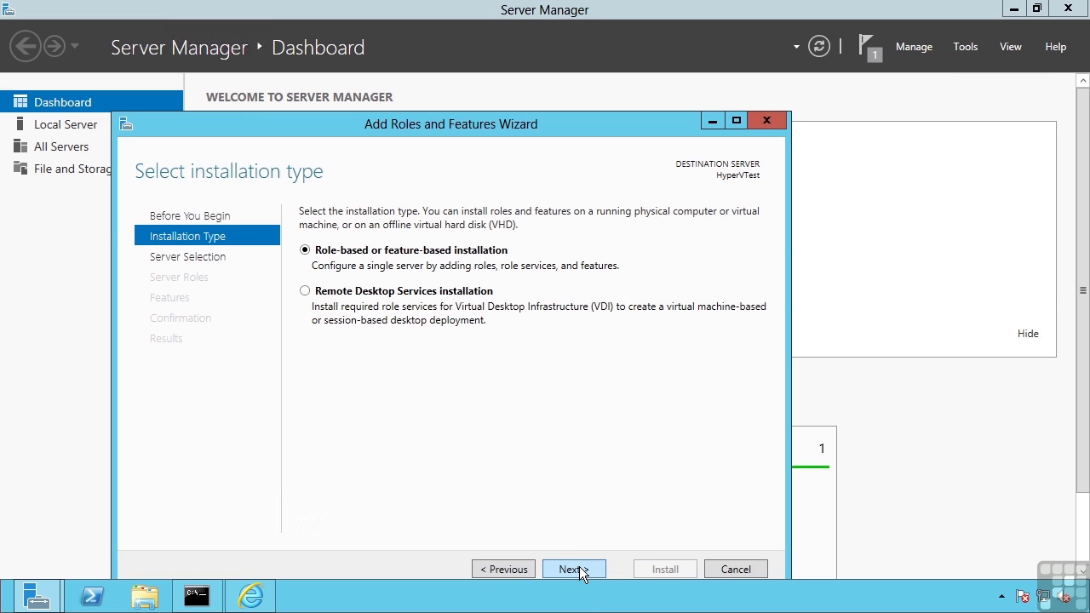
pyautogui.click(573, 569)
pyautogui.click(573, 569)
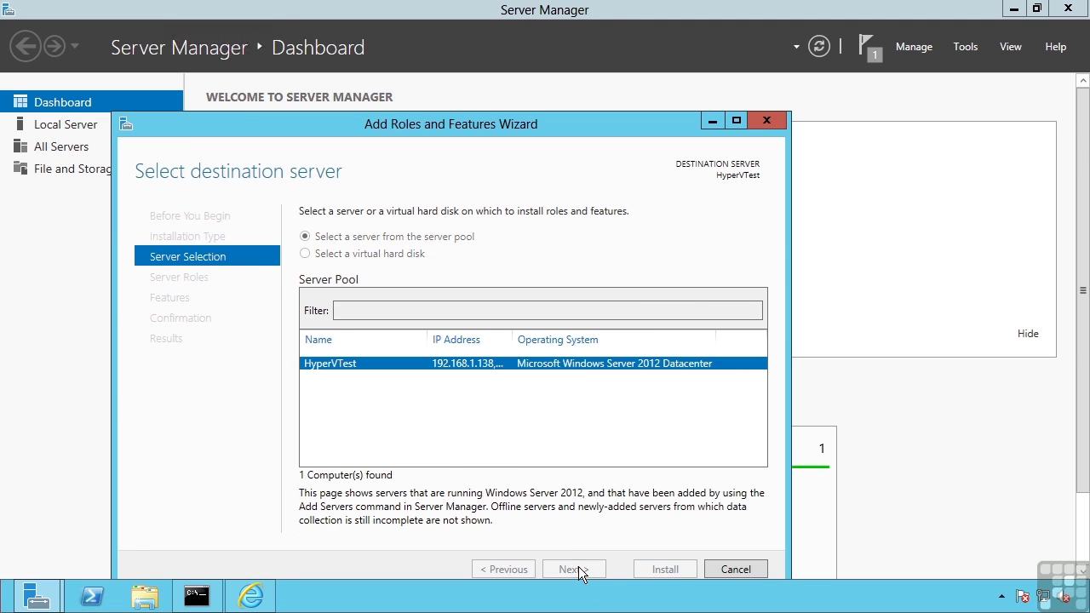
# Step: Select the Hyper-V server role and add its required features, including the management tools
pyautogui.click(327, 449)
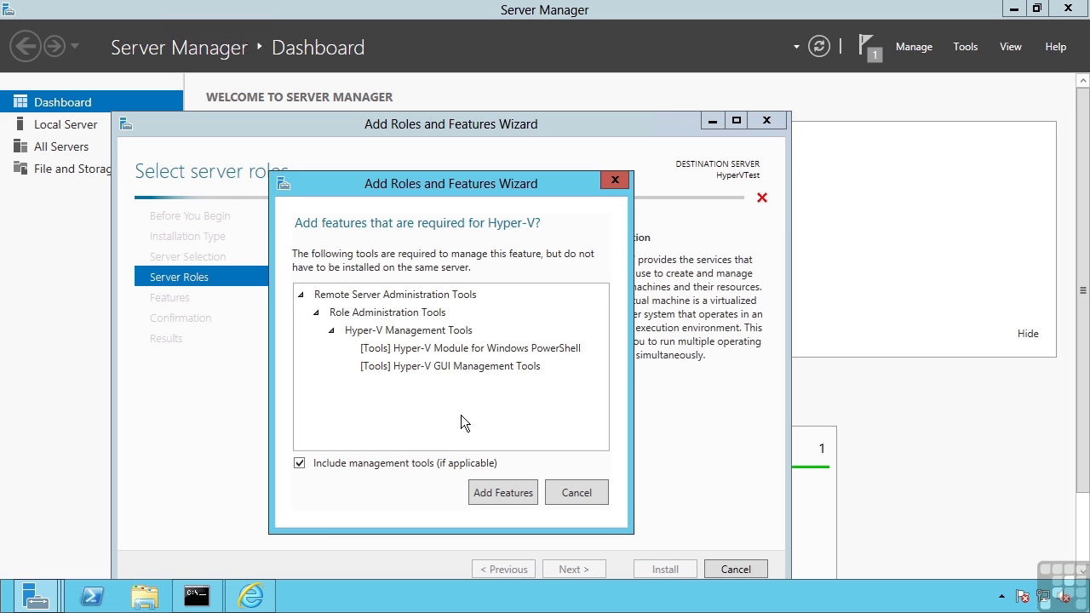
pyautogui.click(502, 493)
pyautogui.click(575, 566)
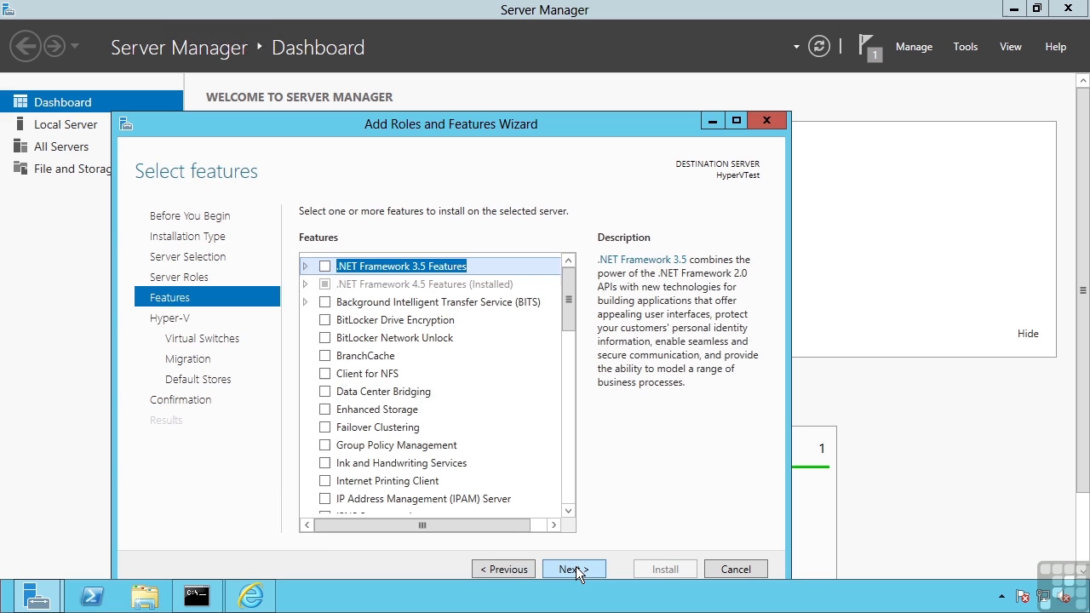
# Step: Continue to the confirmation page with no extra features, no virtual switches, live migration off and the default storage locations
pyautogui.click(576, 566)
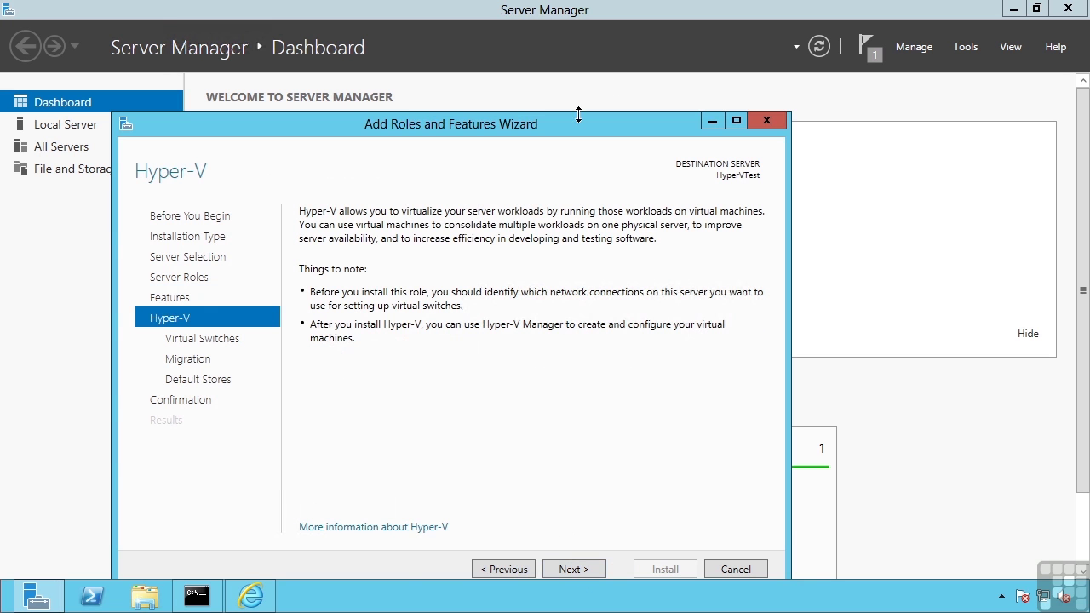
pyautogui.moveTo(567, 131); pyautogui.dragTo(656, 60)
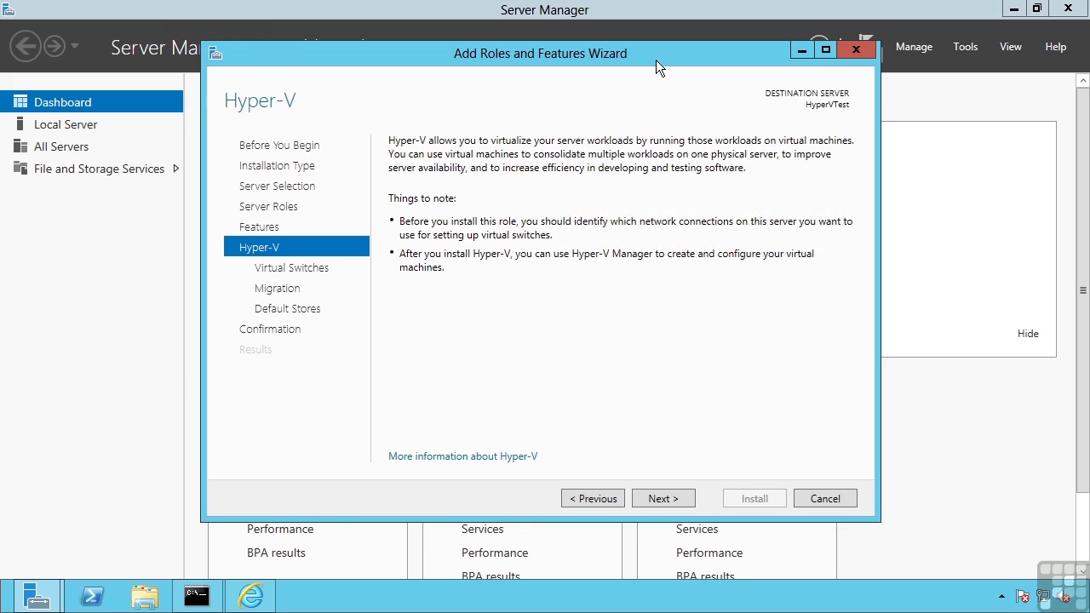
pyautogui.click(663, 499)
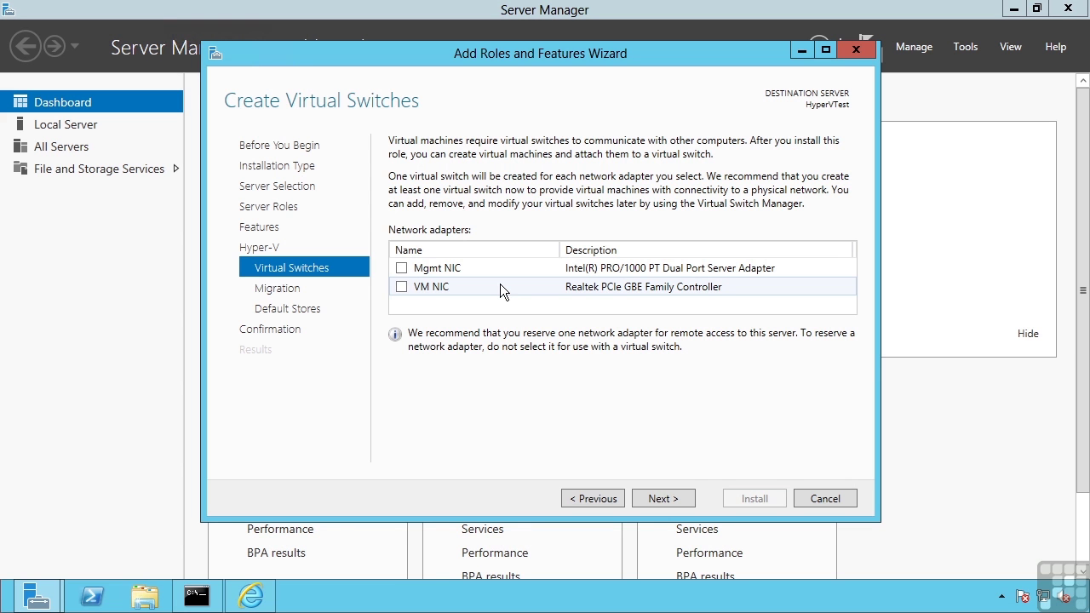
pyautogui.click(677, 496)
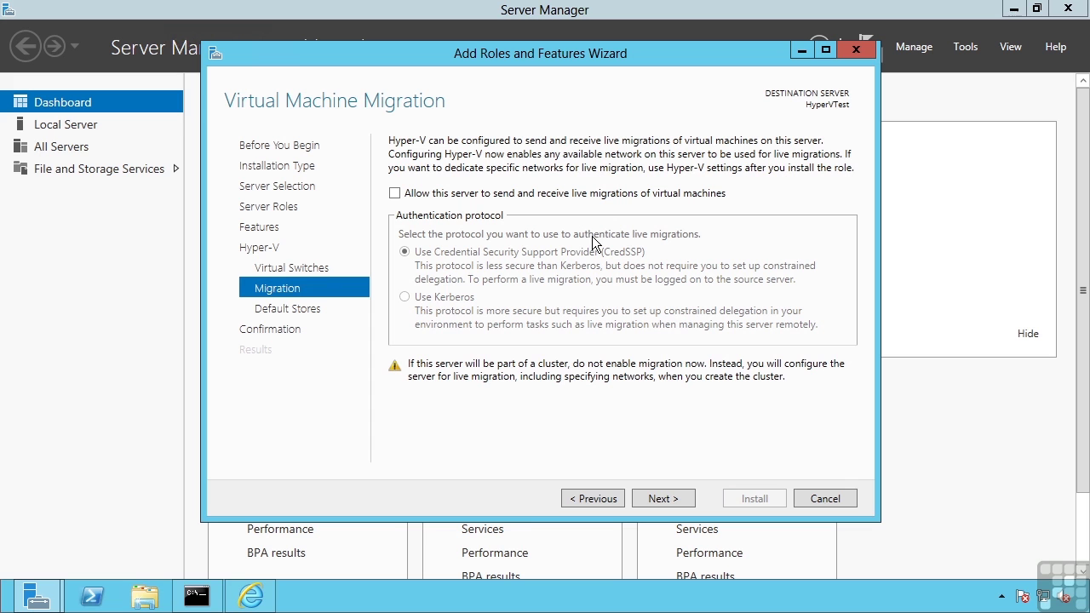
pyautogui.click(673, 499)
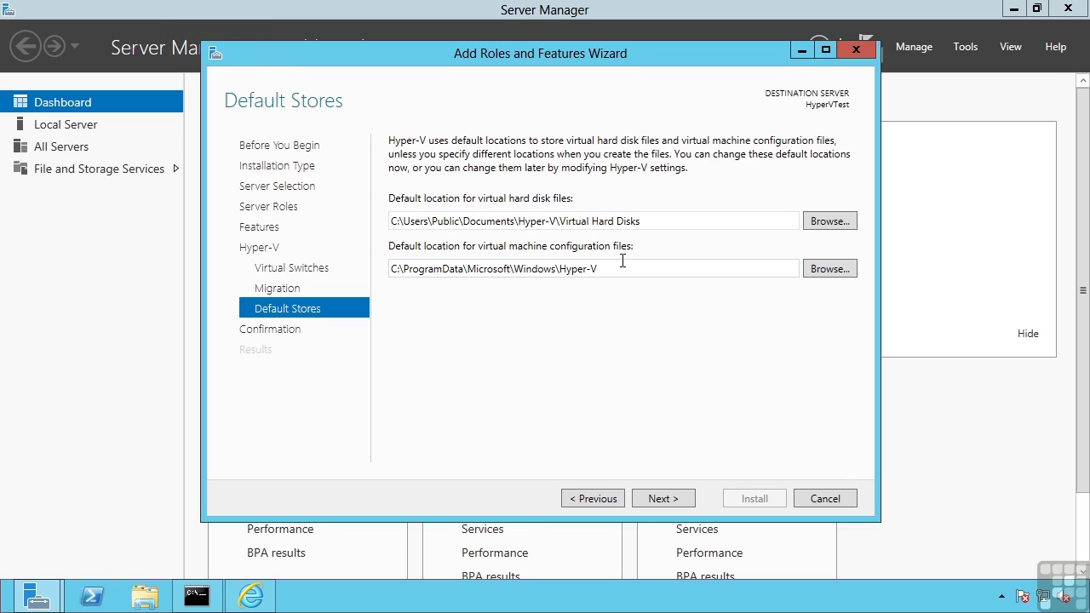
pyautogui.click(667, 499)
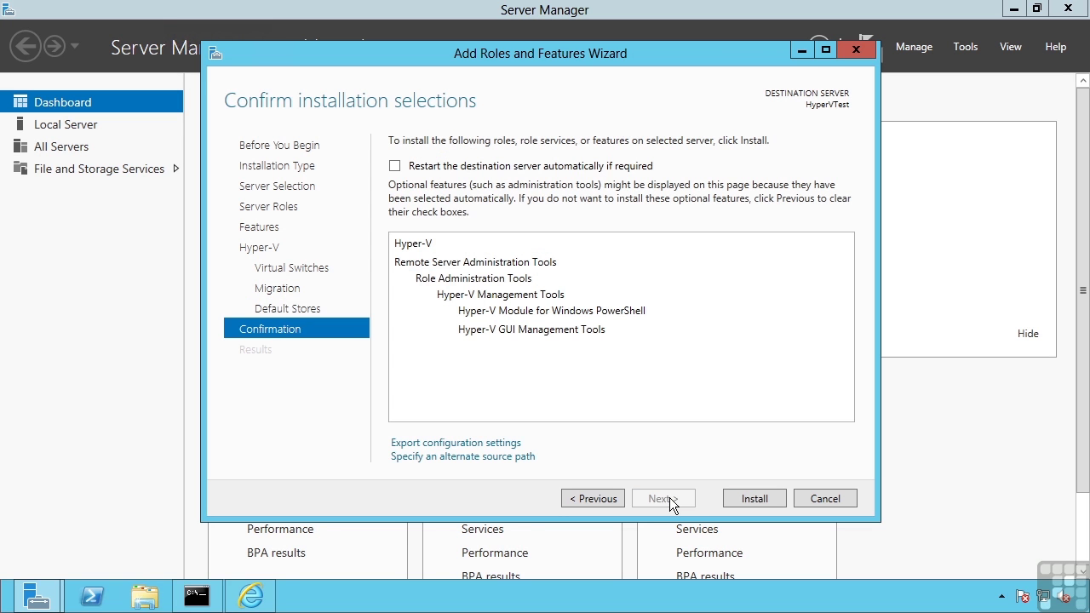
# Step: Allow the destination server to restart automatically if required, and install the Hyper-V role
pyautogui.click(396, 166)
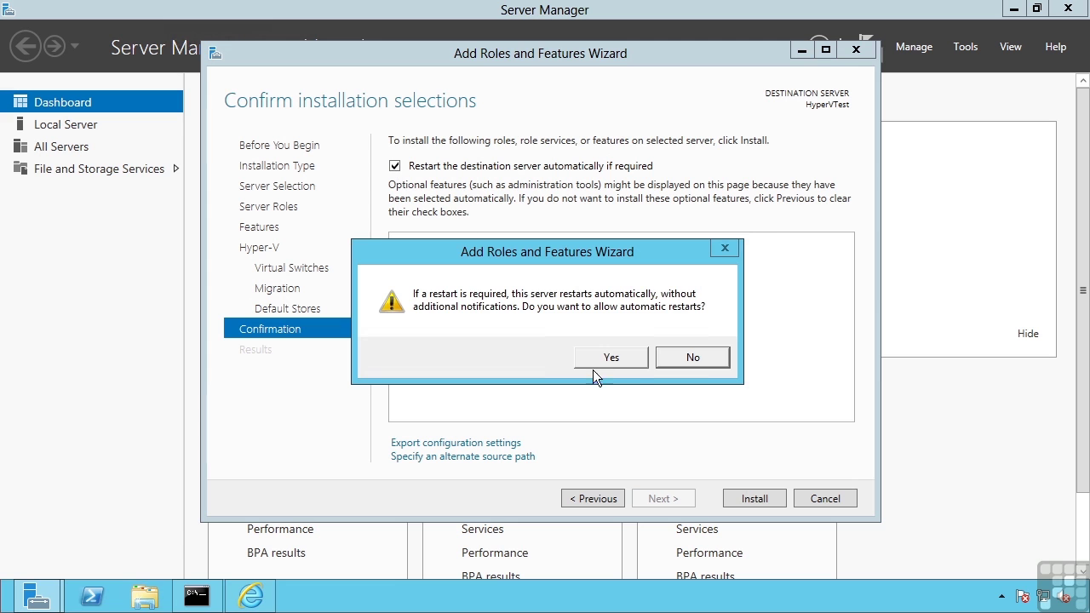
pyautogui.click(610, 351)
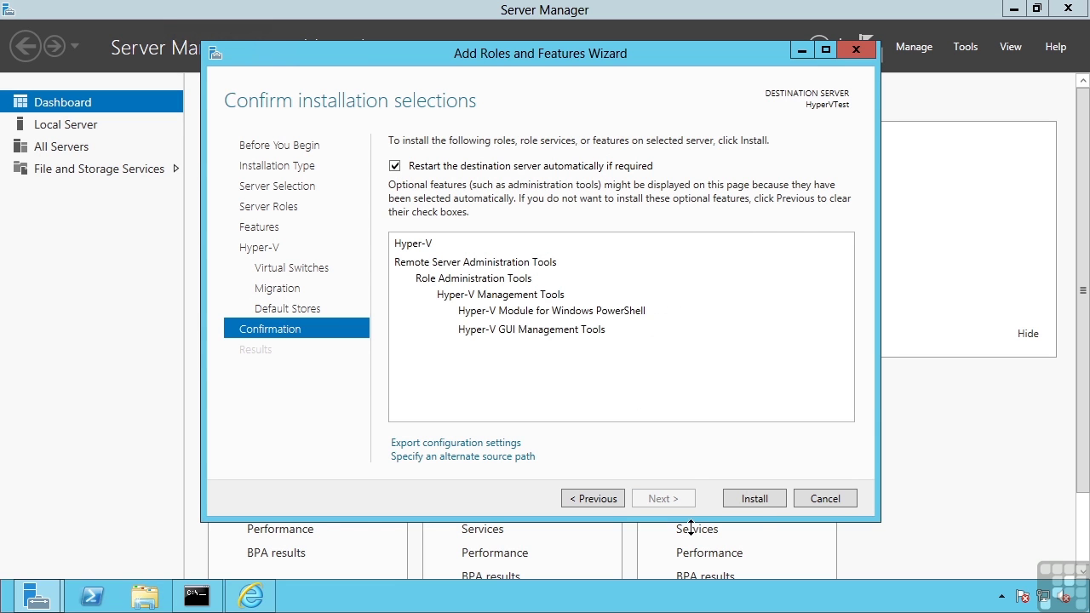
pyautogui.click(761, 502)
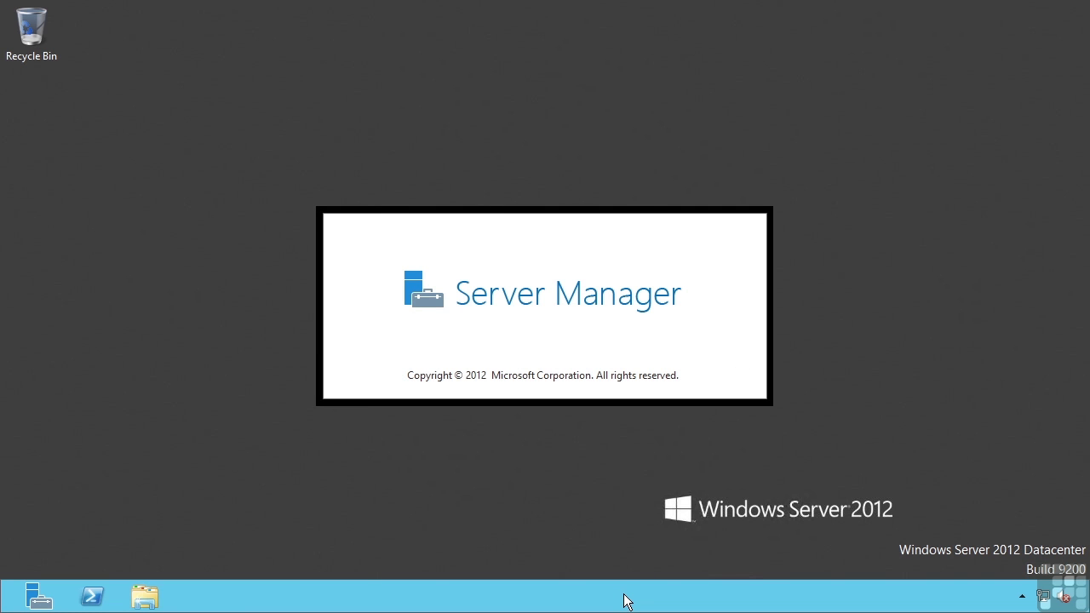
# Step: Once the server has restarted, open a command prompt, check the hypervisor launch type with bcdedit /enum, and close the prompt
pyautogui.press('super+r')
pyautogui.write('cmd')
pyautogui.press('Return')
pyautogui.write('b')
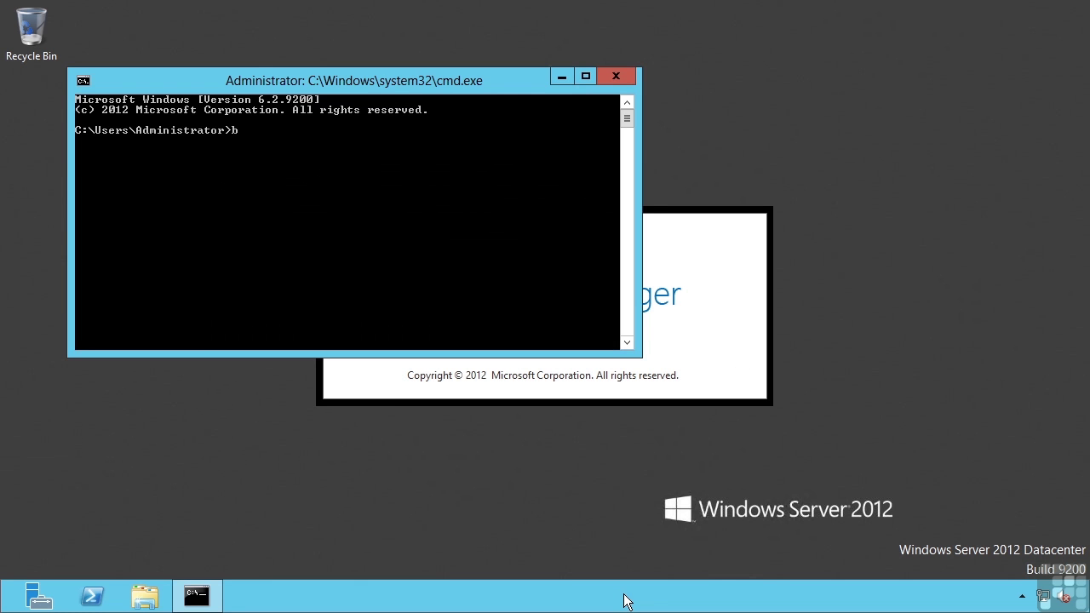
pyautogui.write('cdedit /enu')
pyautogui.write('m')
pyautogui.press('Return')
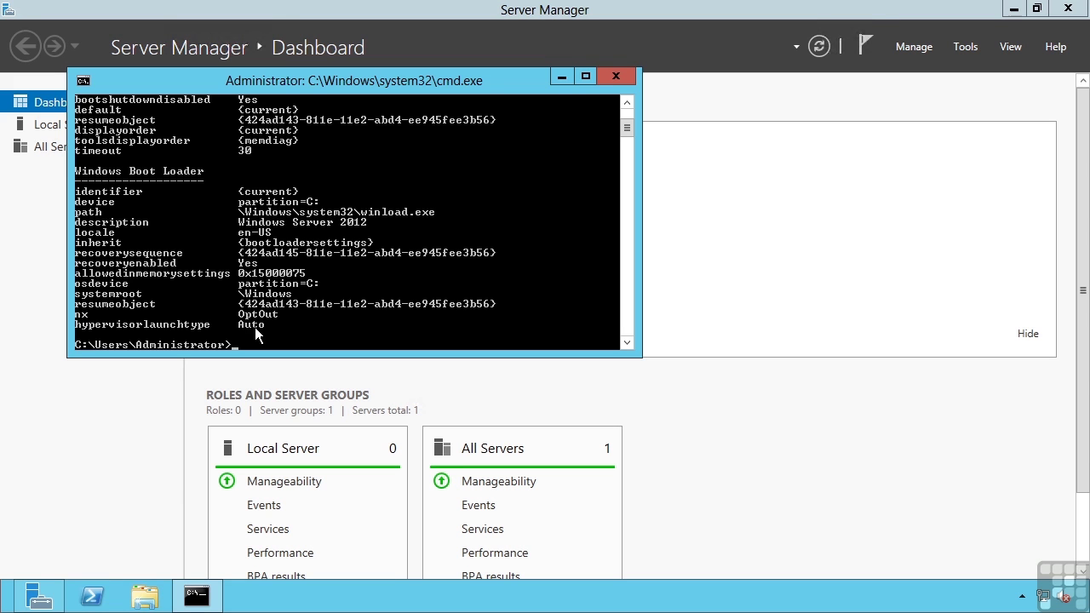
pyautogui.rightClick(659, 593)
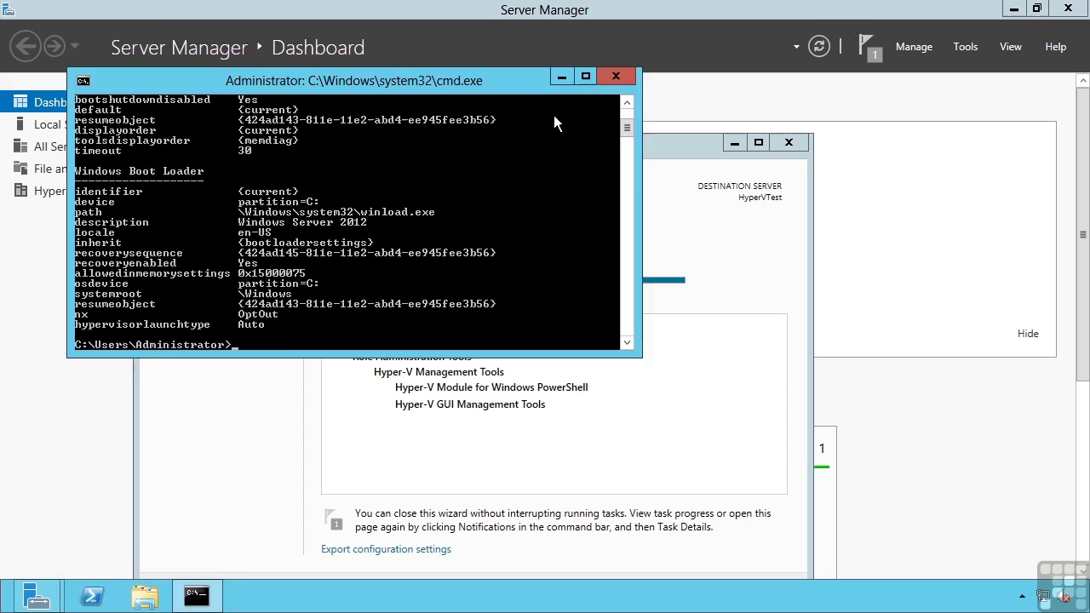
pyautogui.hotkey('alt', 'F4')
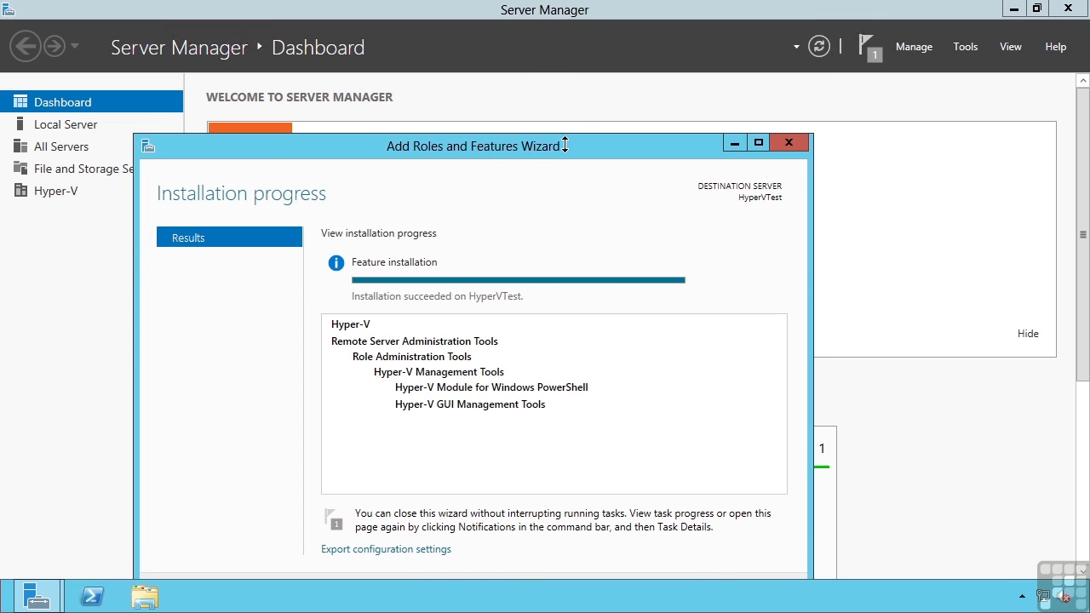
# Step: Close the Add Roles and Features Wizard and open Hyper-V Manager in a maximized window
pyautogui.moveTo(567, 144); pyautogui.dragTo(585, 75)
pyautogui.click(703, 523)
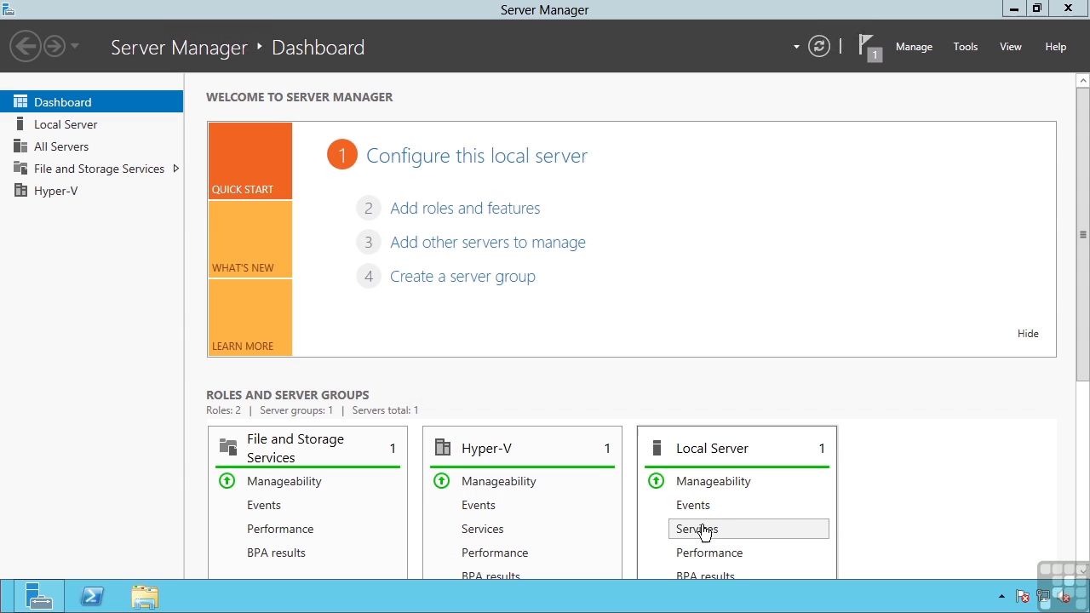
pyautogui.click(962, 47)
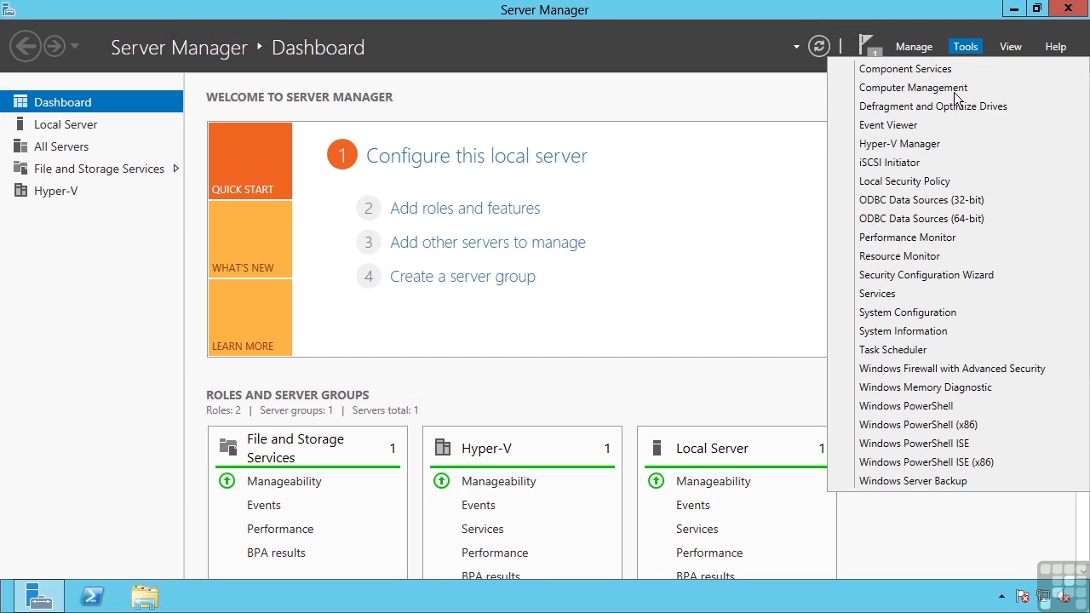
pyautogui.click(918, 144)
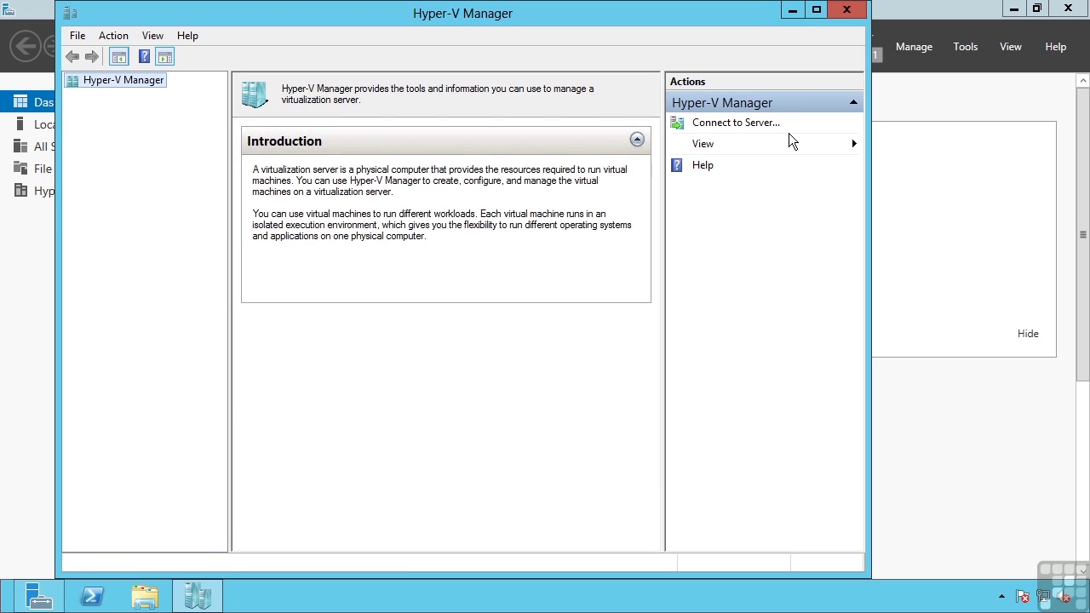
pyautogui.click(814, 14)
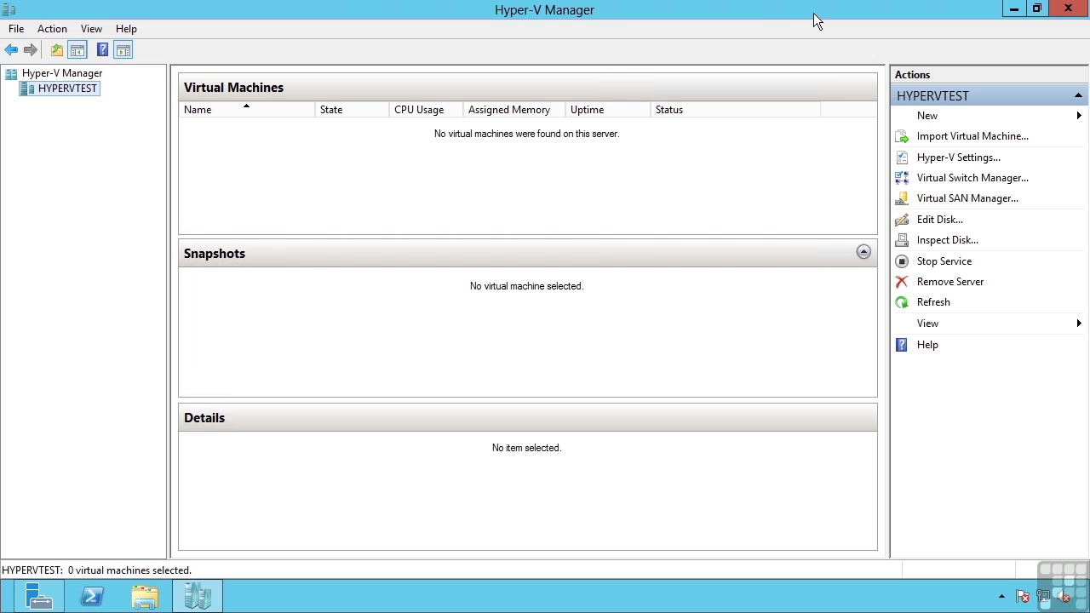
# Step: Review the HYPERVTEST Hyper-V settings for storage folders, NUMA spanning, migrations, replication, keyboard, mouse release key and check box reset, without changing anything
pyautogui.click(957, 160)
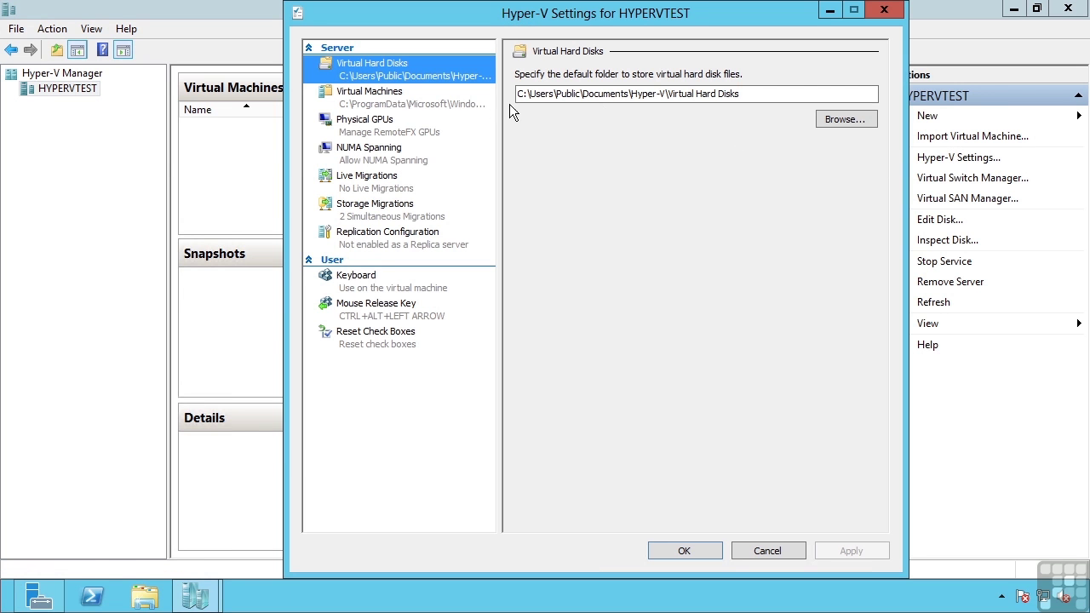
pyautogui.click(383, 100)
pyautogui.click(378, 68)
pyautogui.click(376, 152)
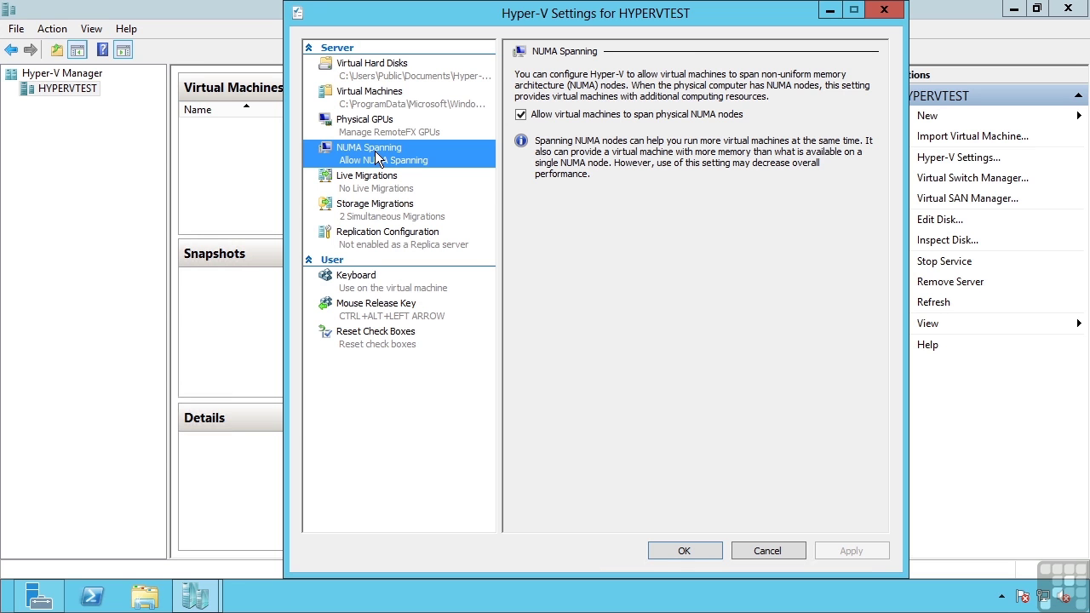
pyautogui.click(378, 185)
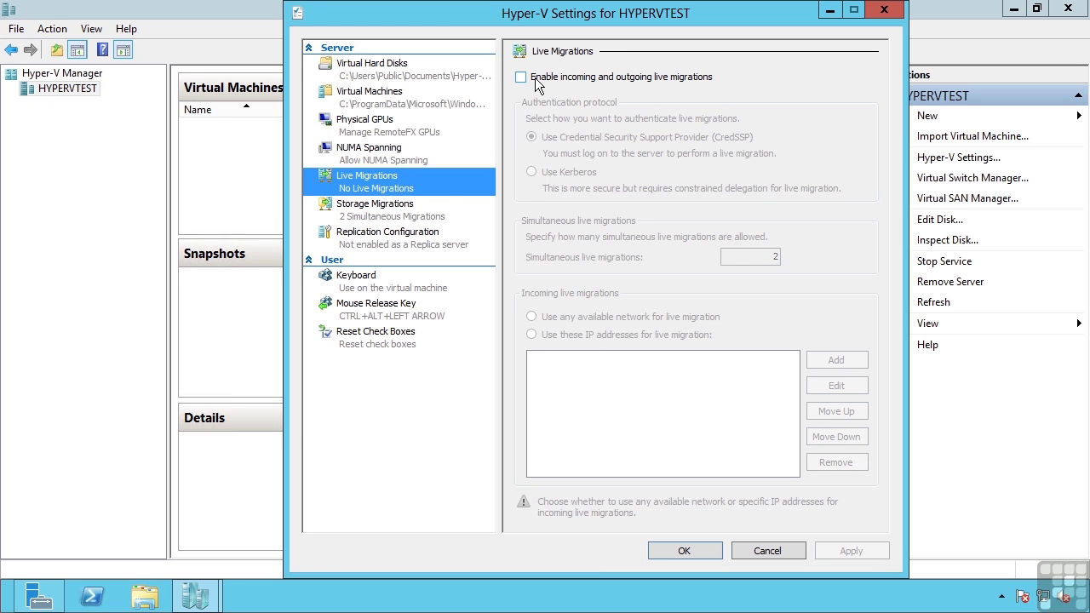
pyautogui.click(368, 210)
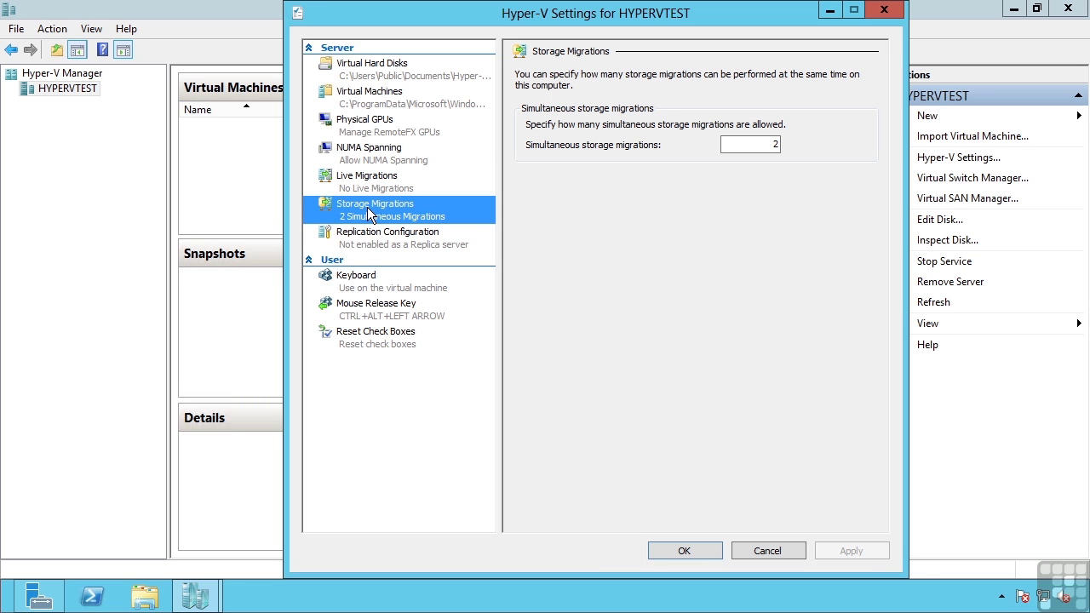
pyautogui.click(353, 243)
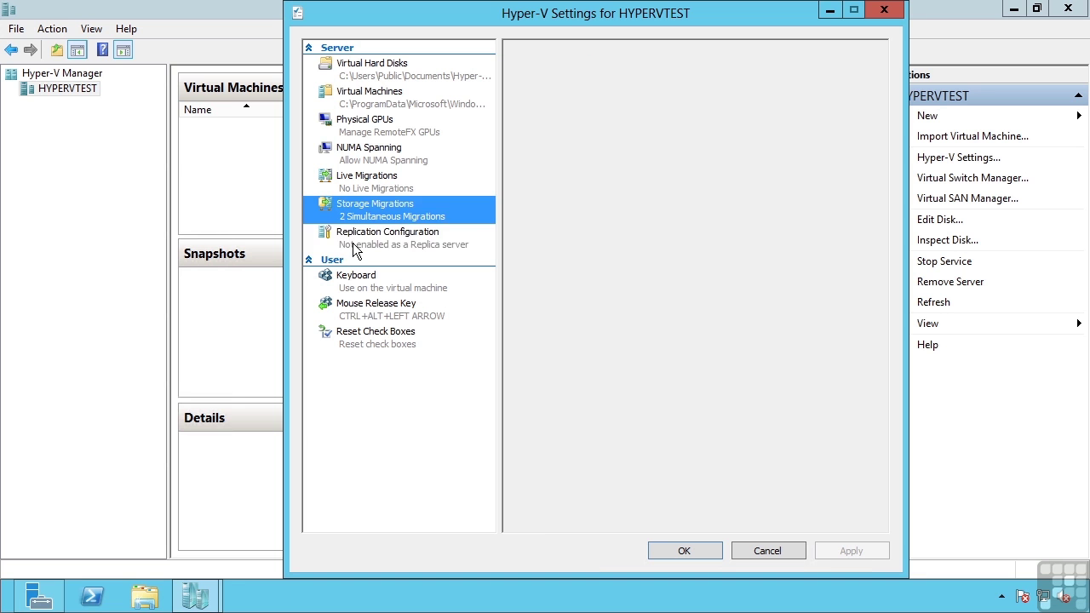
pyautogui.click(362, 288)
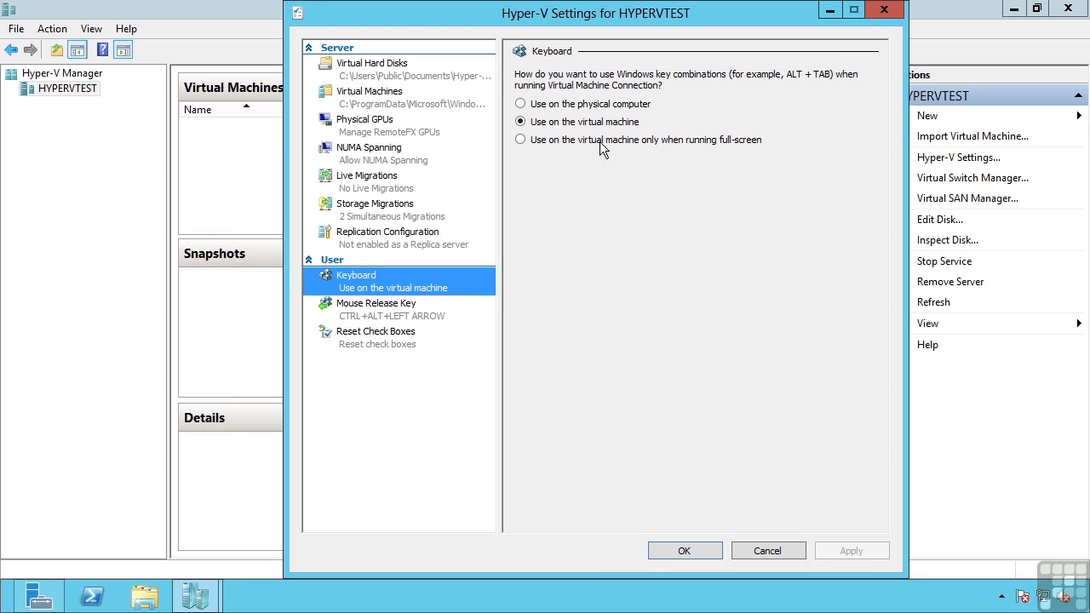
pyautogui.click(399, 306)
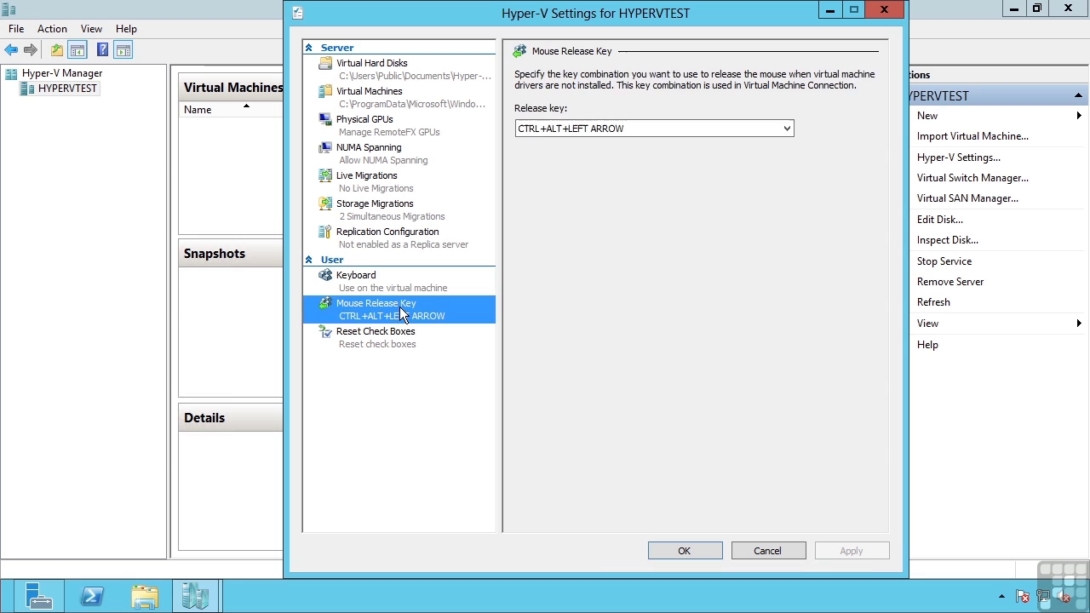
pyautogui.click(389, 343)
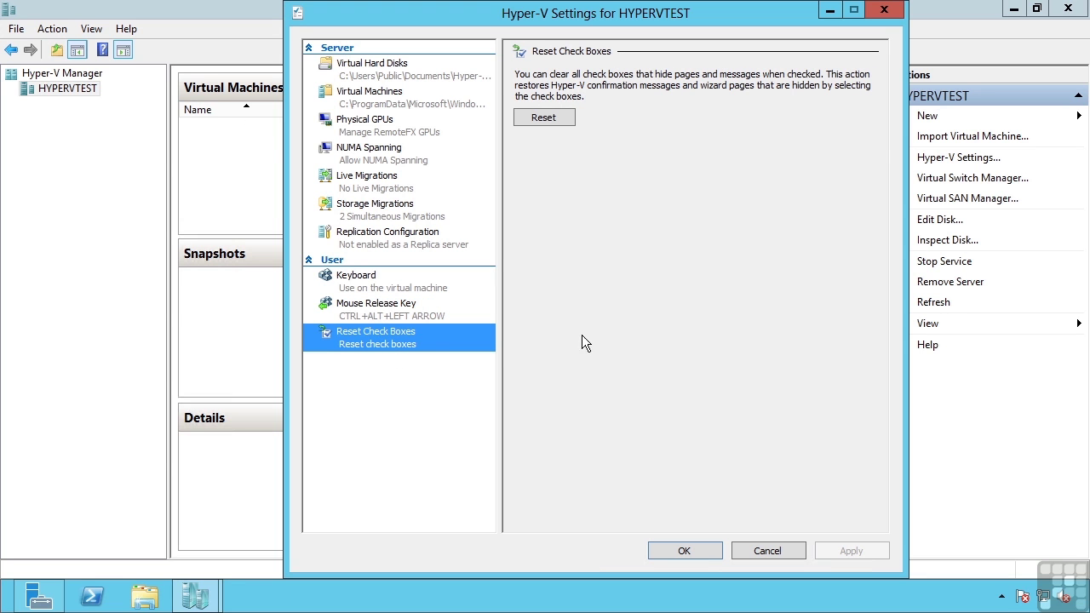
pyautogui.click(769, 551)
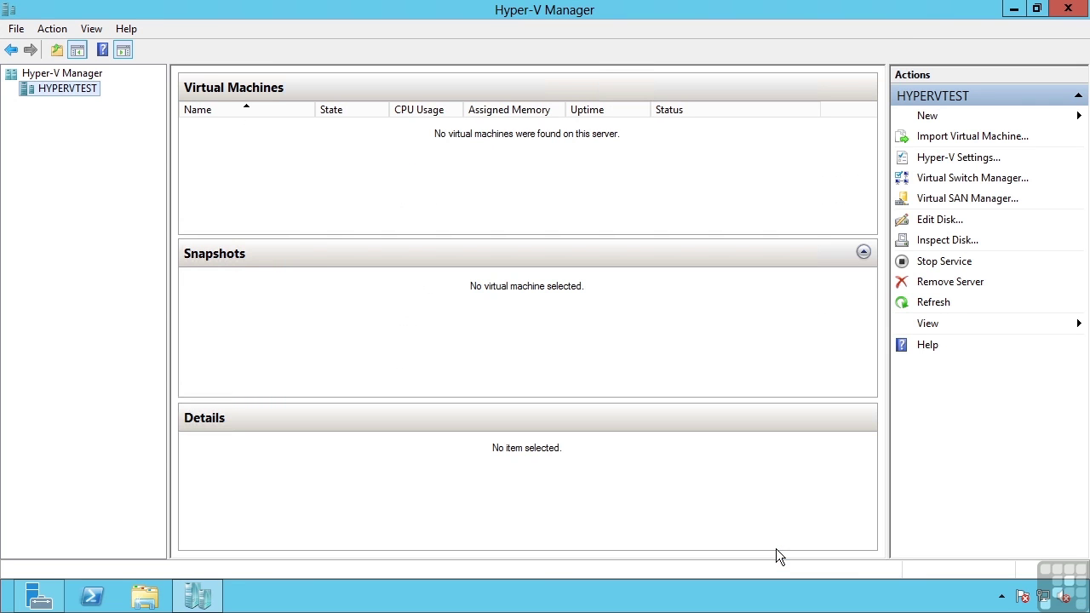